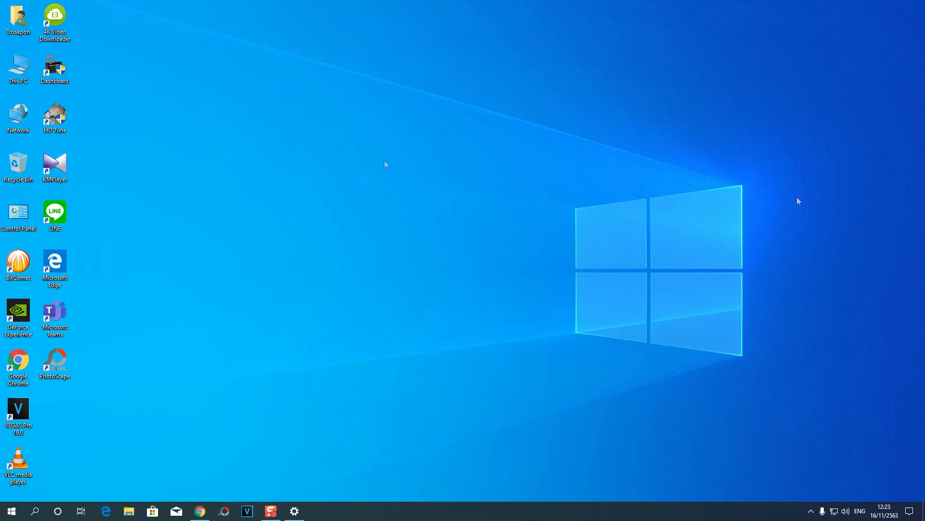
Open This PC in File Explorer, using a second window as well, to show the computer's drives.
double_click(19, 65)
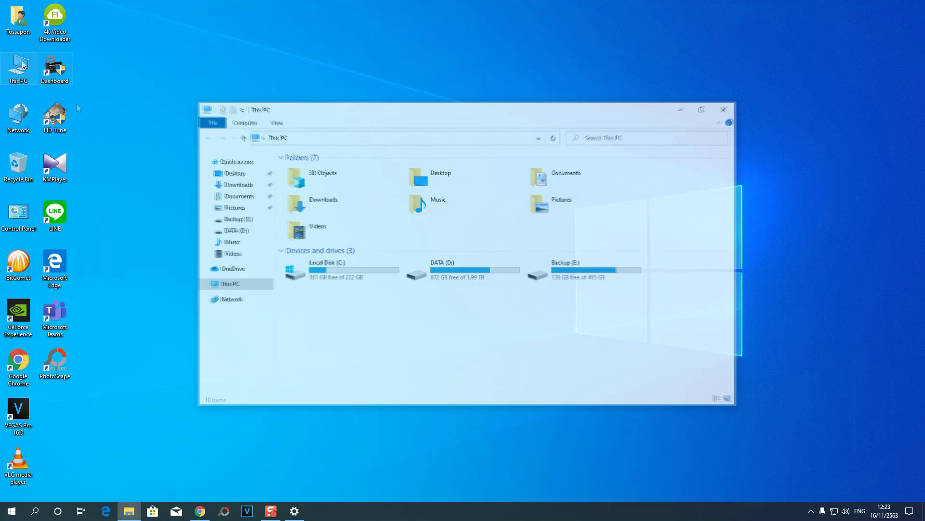
left_click(124, 514)
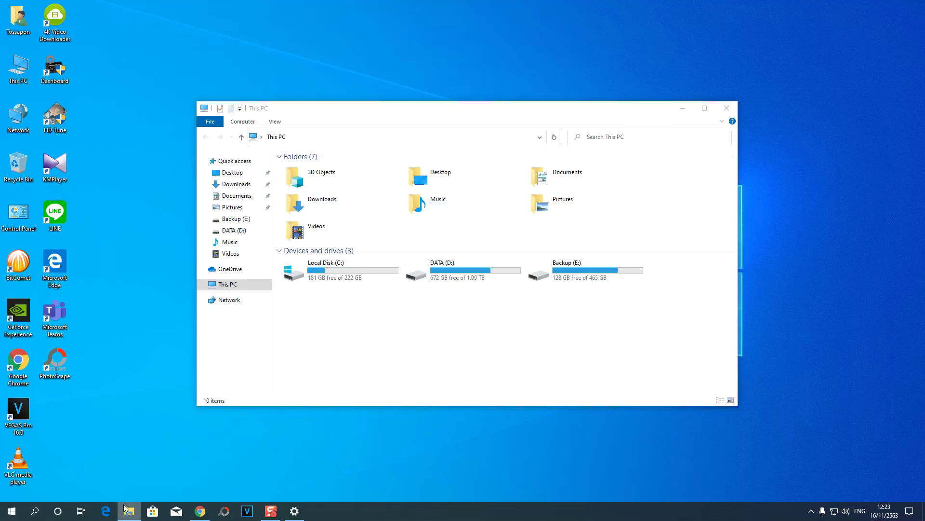
right_click(131, 515)
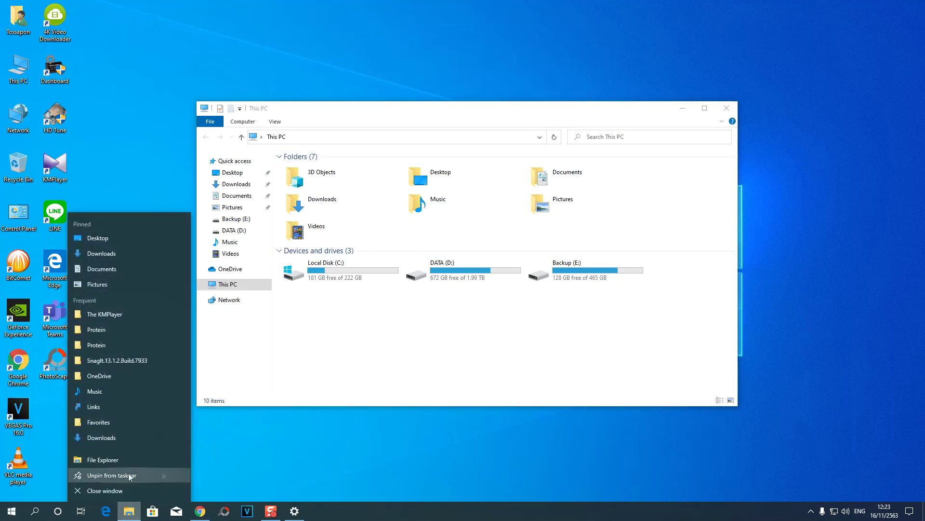
left_click(162, 471)
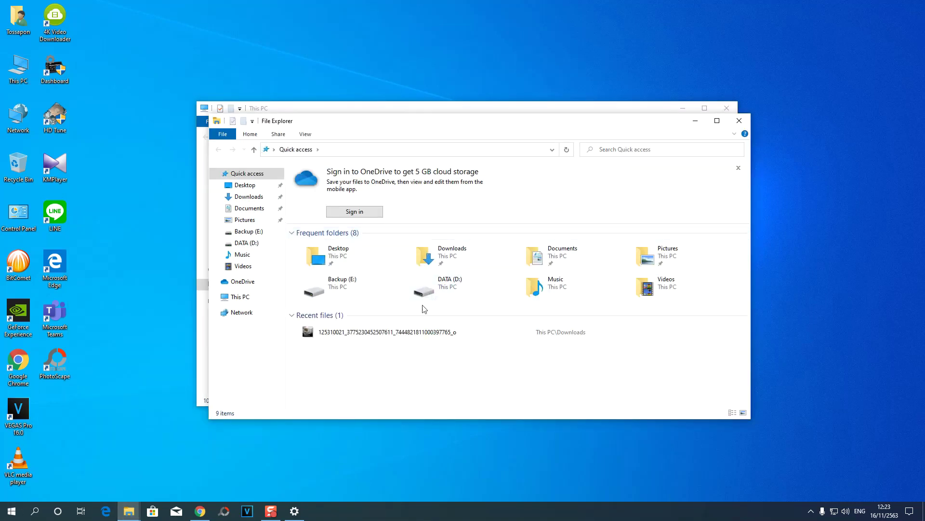
left_click(243, 297)
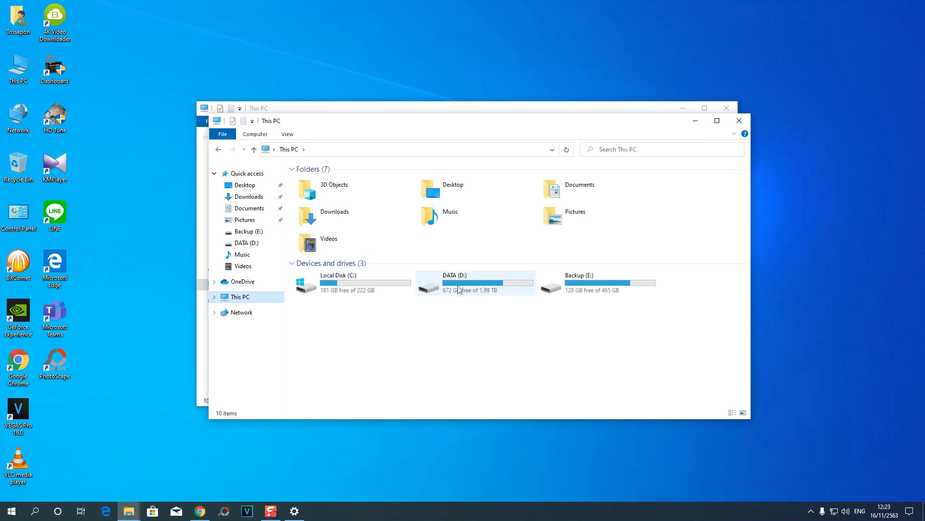
Scan Local Disk (C:) for file system errors using the error checking tool in its properties, and close the dialogs.
right_click(393, 285)
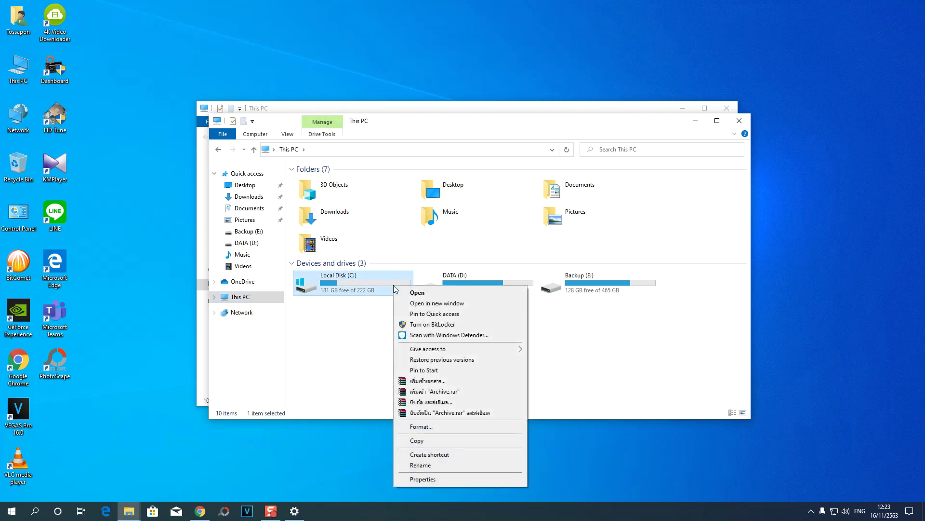
left_click(441, 479)
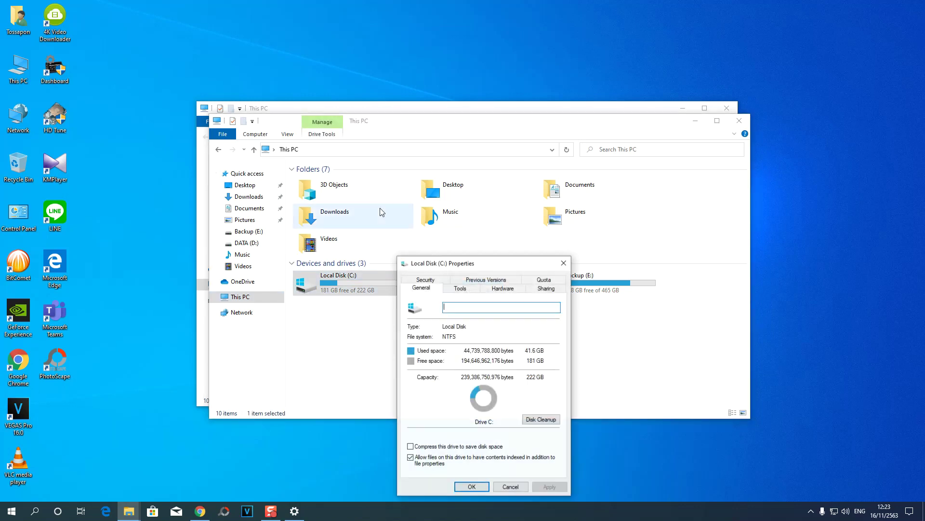
left_click(472, 291)
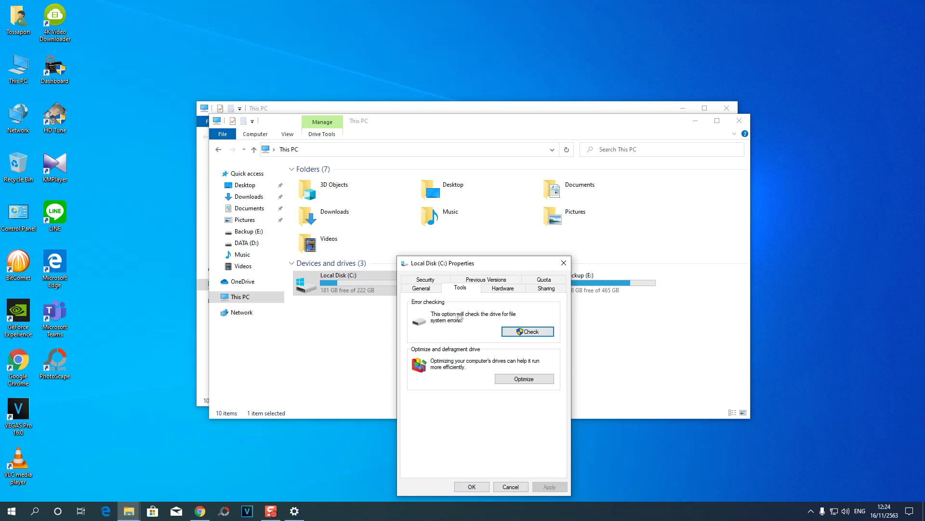
left_click(533, 333)
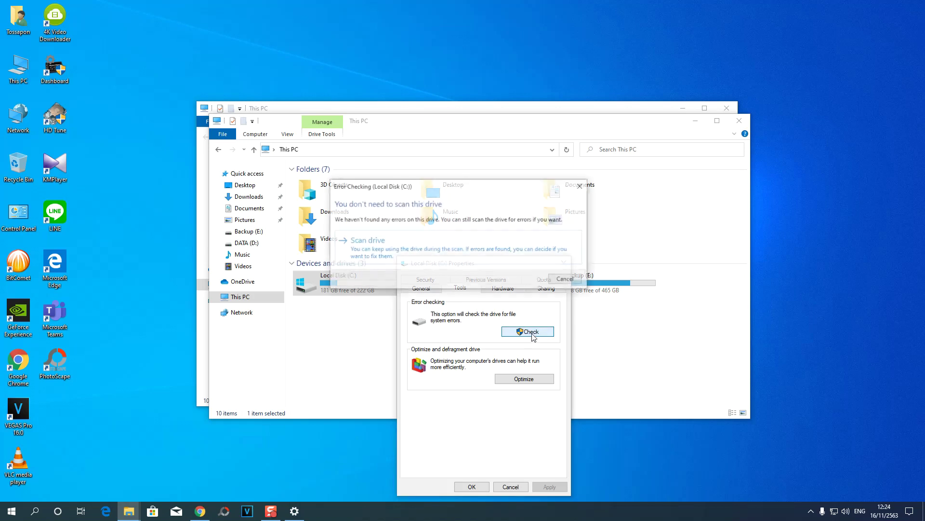
left_click(471, 259)
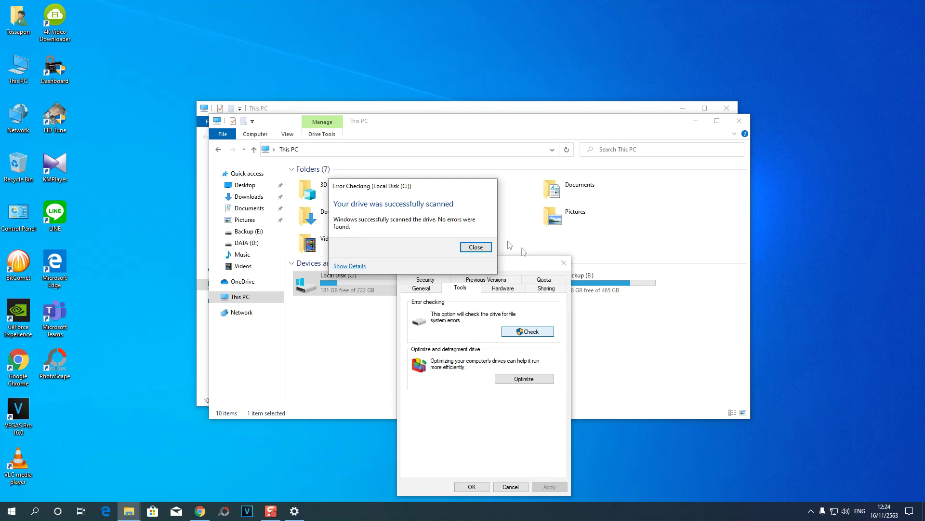
left_click(487, 247)
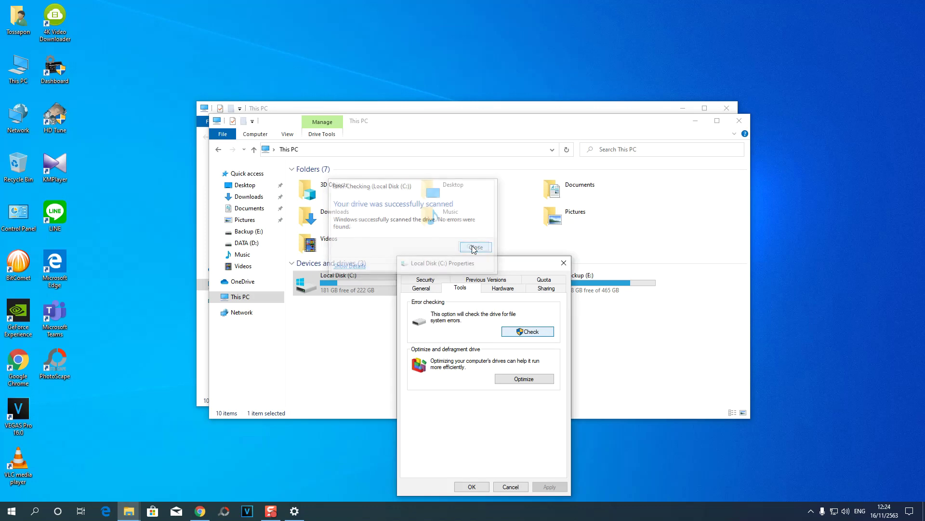
left_click(511, 486)
left_click(493, 282)
right_click(493, 282)
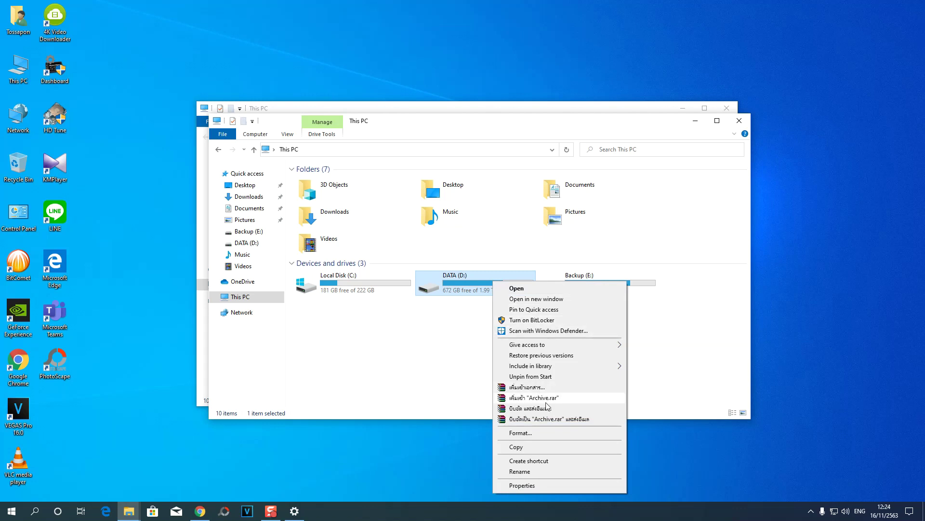
left_click(652, 309)
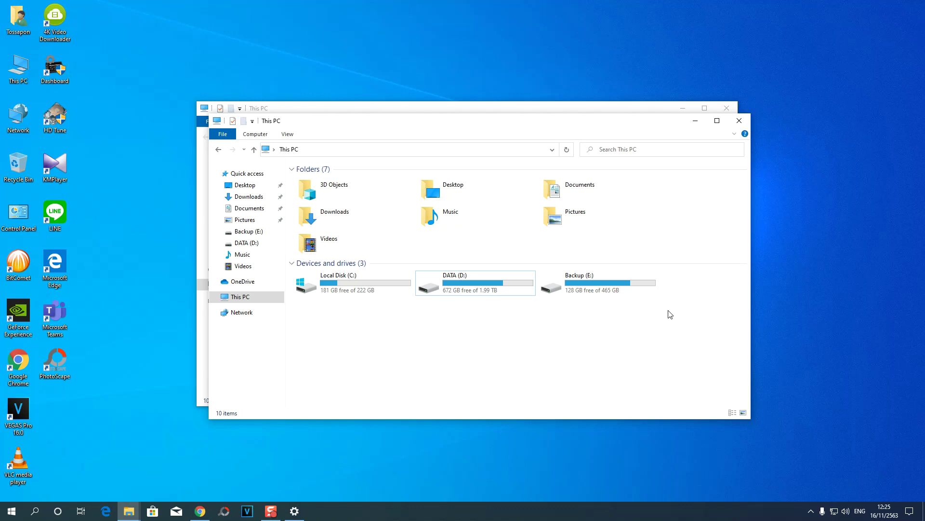
right_click(476, 288)
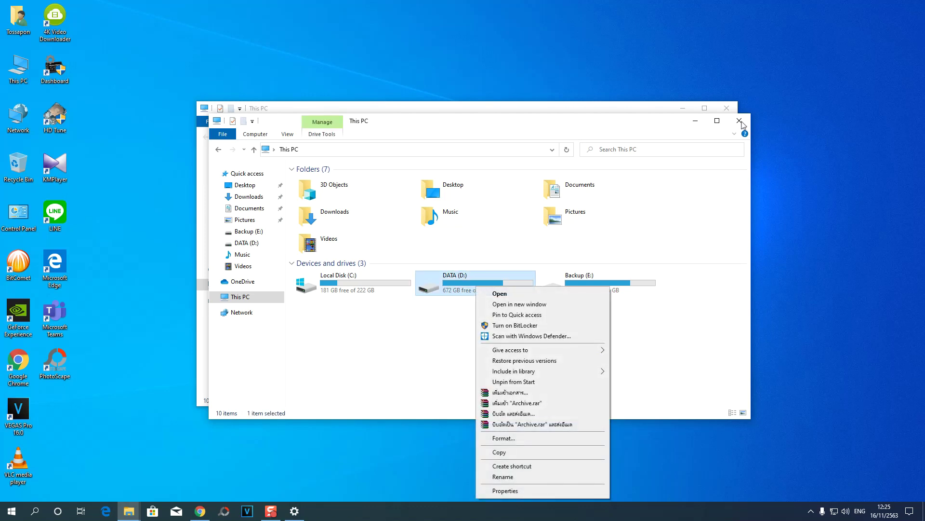
Close both File Explorer windows.
left_click(739, 121)
left_click(727, 109)
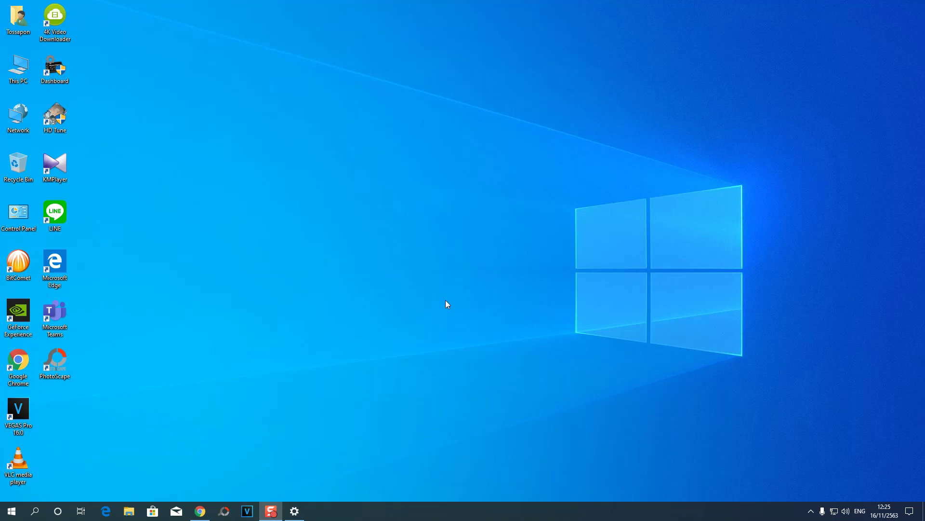
Switch to Chrome and find the free HD Tune 2.55 version on the hdtune.com download page.
left_click(200, 511)
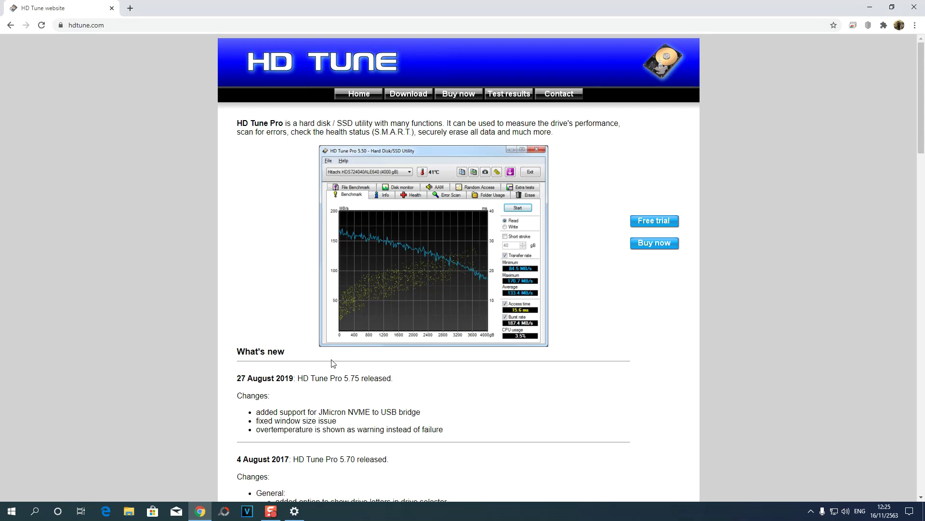
left_click(412, 95)
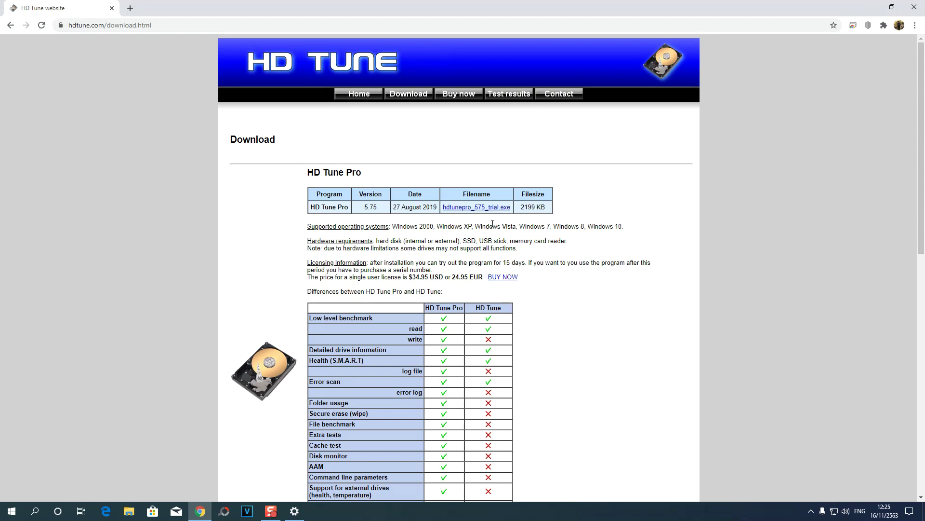
scroll(497, 226, "down", 2)
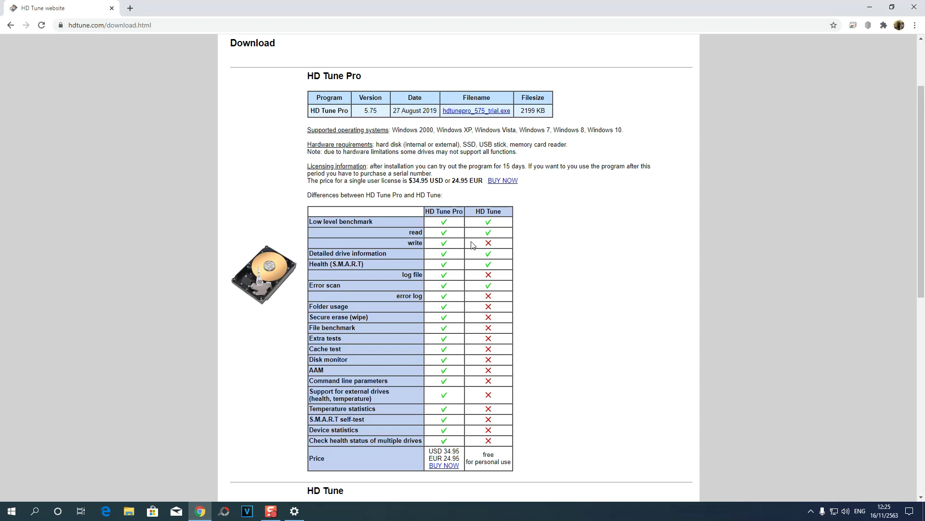
scroll(472, 245, "down", 3)
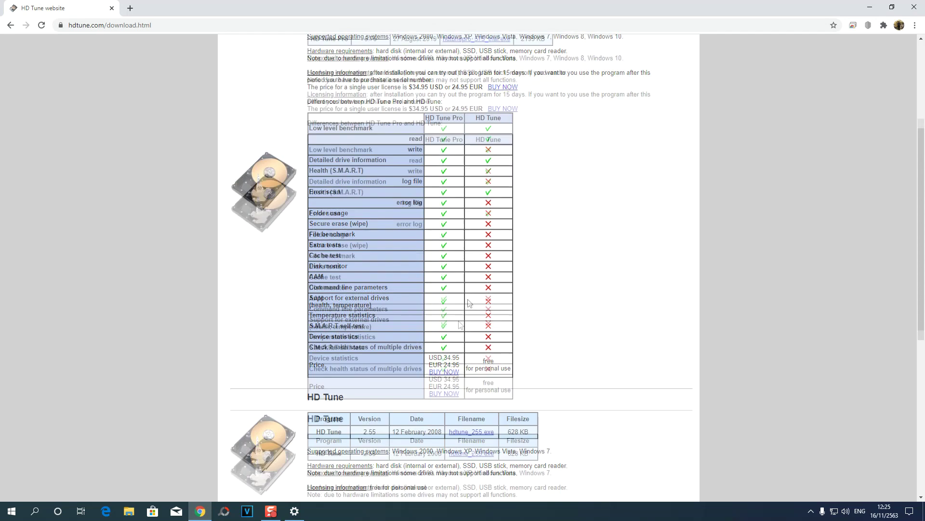
scroll(466, 285, "down", 3)
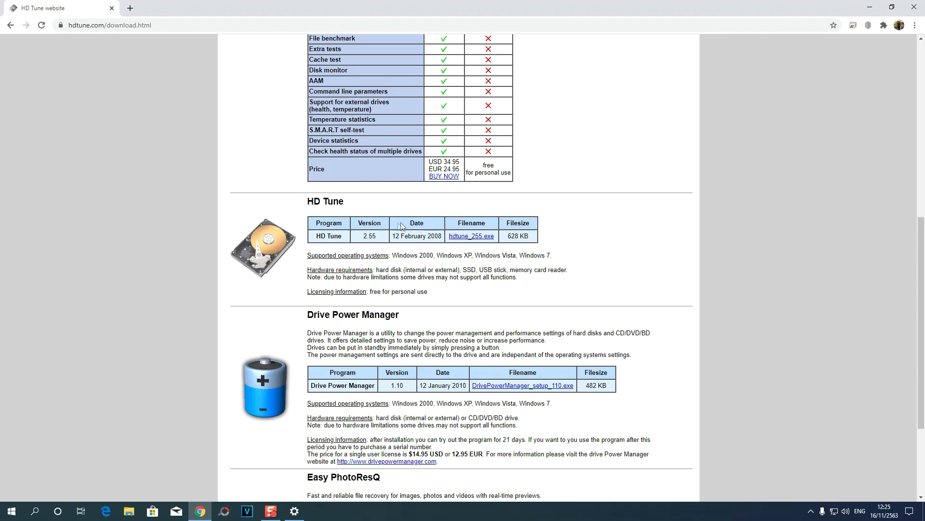
Try to download the hdtune_255.exe installer, cancel saving it, and minimize the browser.
left_click(481, 238)
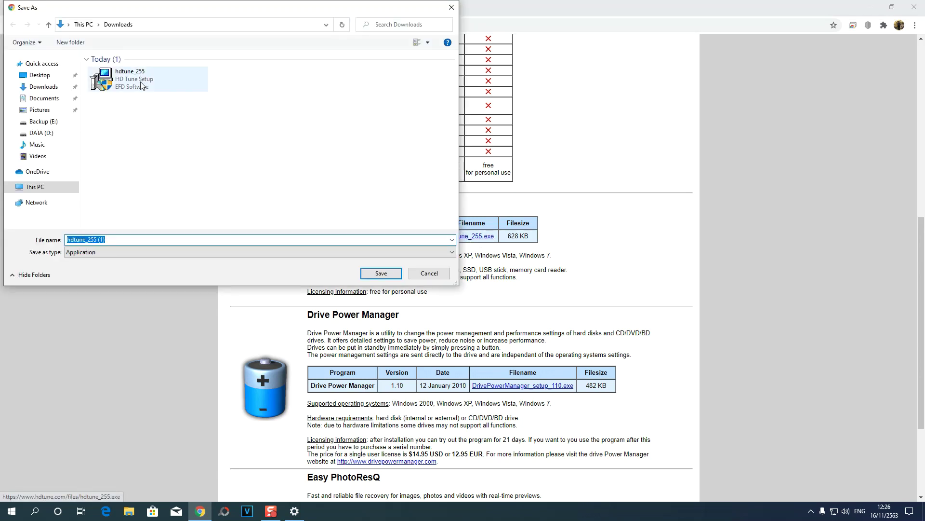
left_click(429, 273)
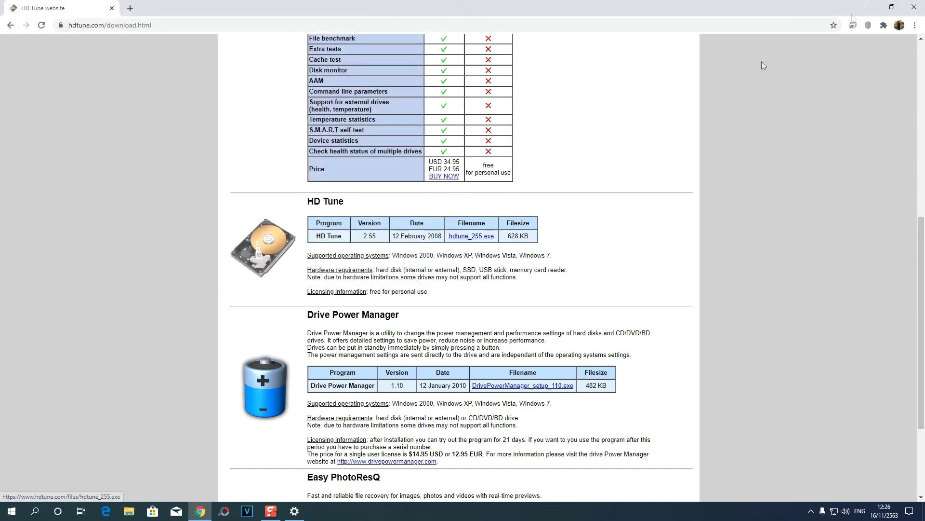
left_click(870, 7)
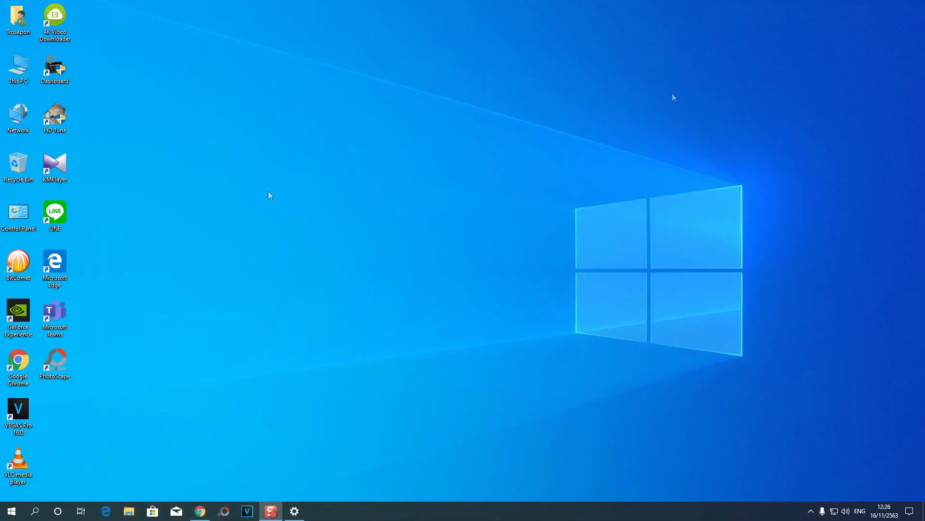
Launch HD Tune and start an error scan with Quick Scan enabled on the WDC WD30EZRX-00SPEB0 (2199 GB) drive.
double_click(67, 114)
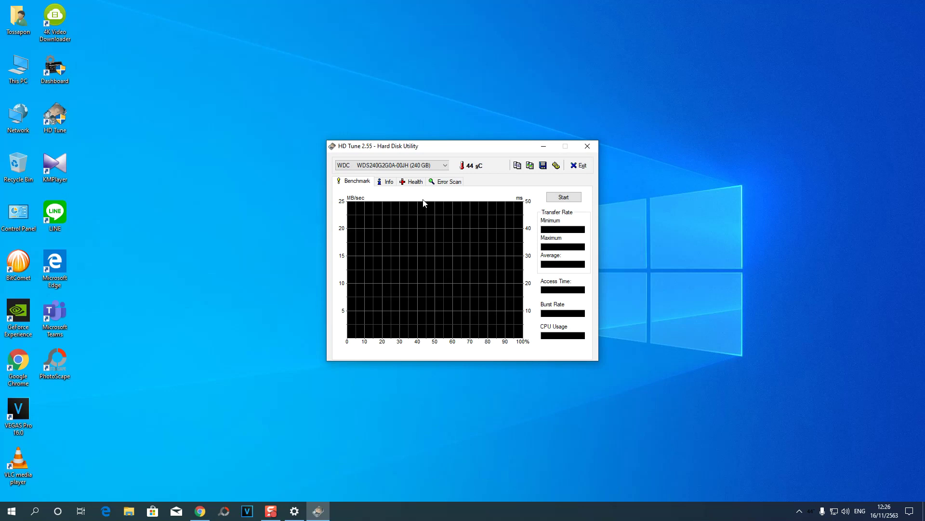
left_click(445, 183)
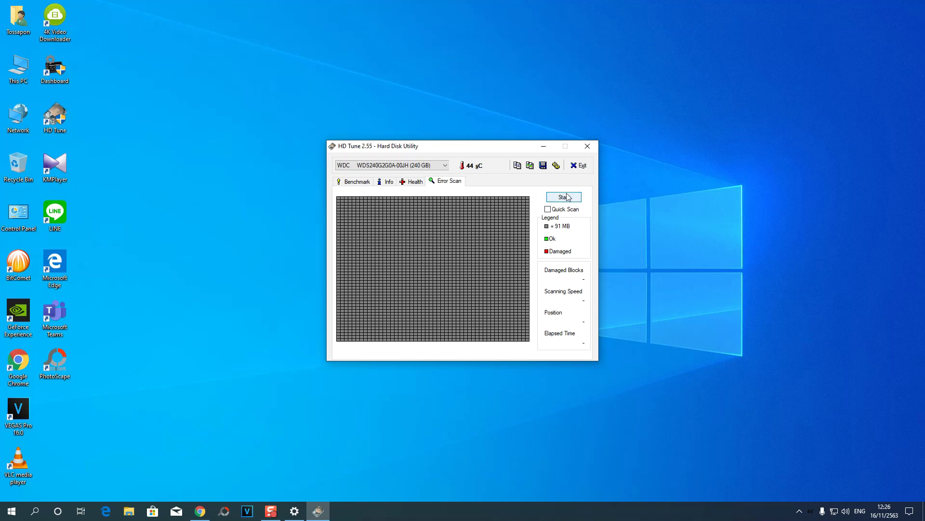
left_click(549, 211)
left_click(446, 166)
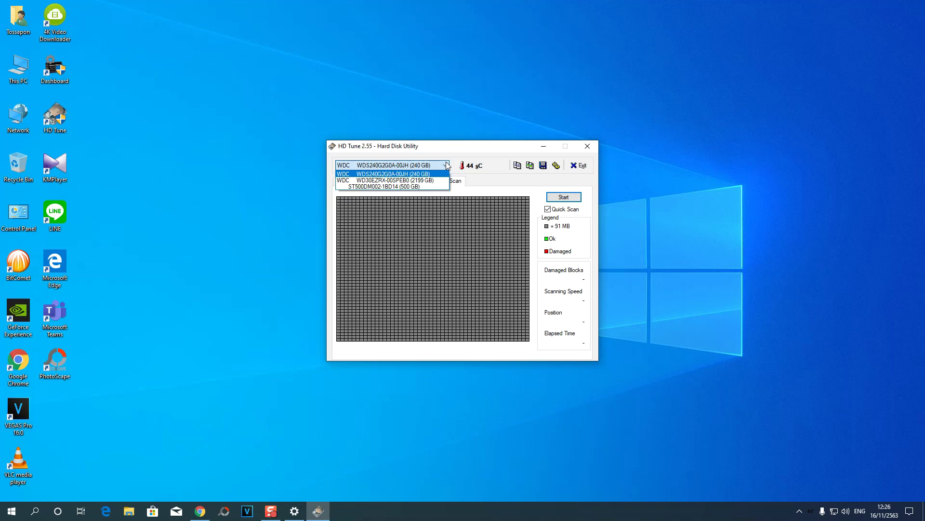
left_click(434, 180)
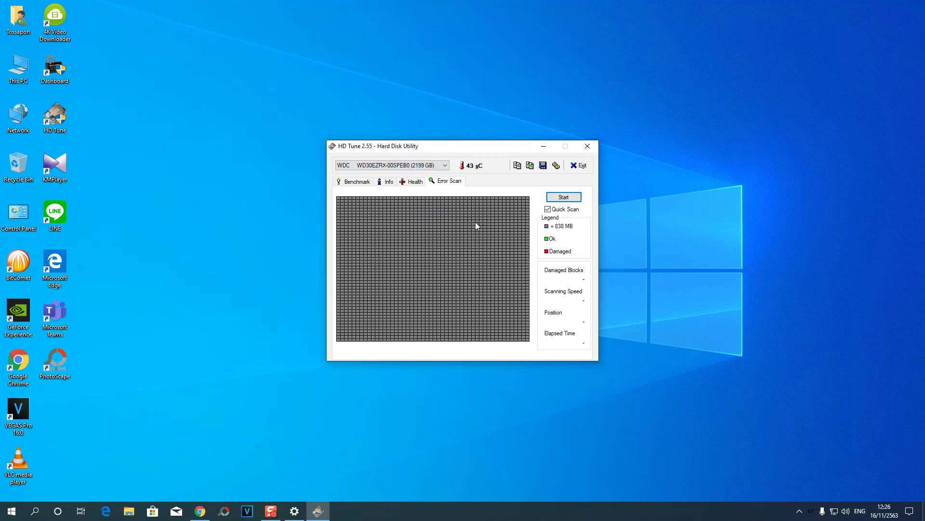
left_click(563, 196)
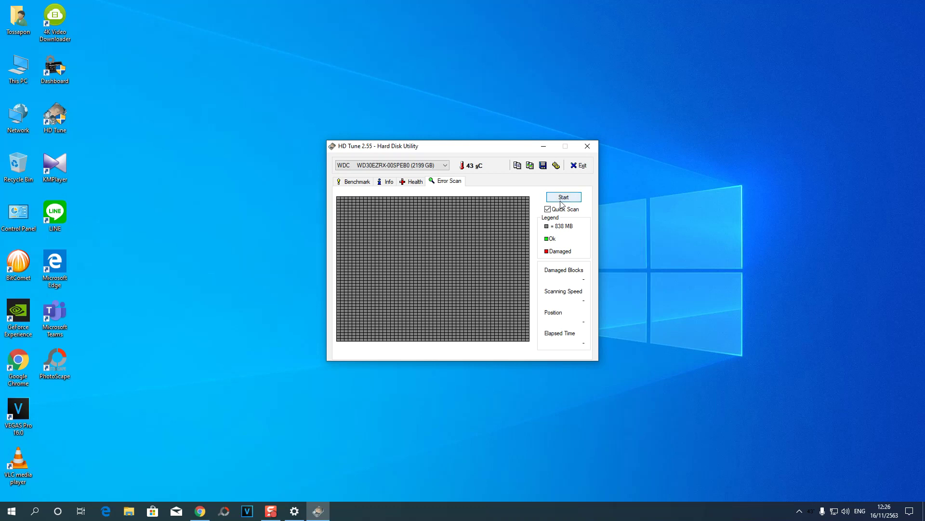